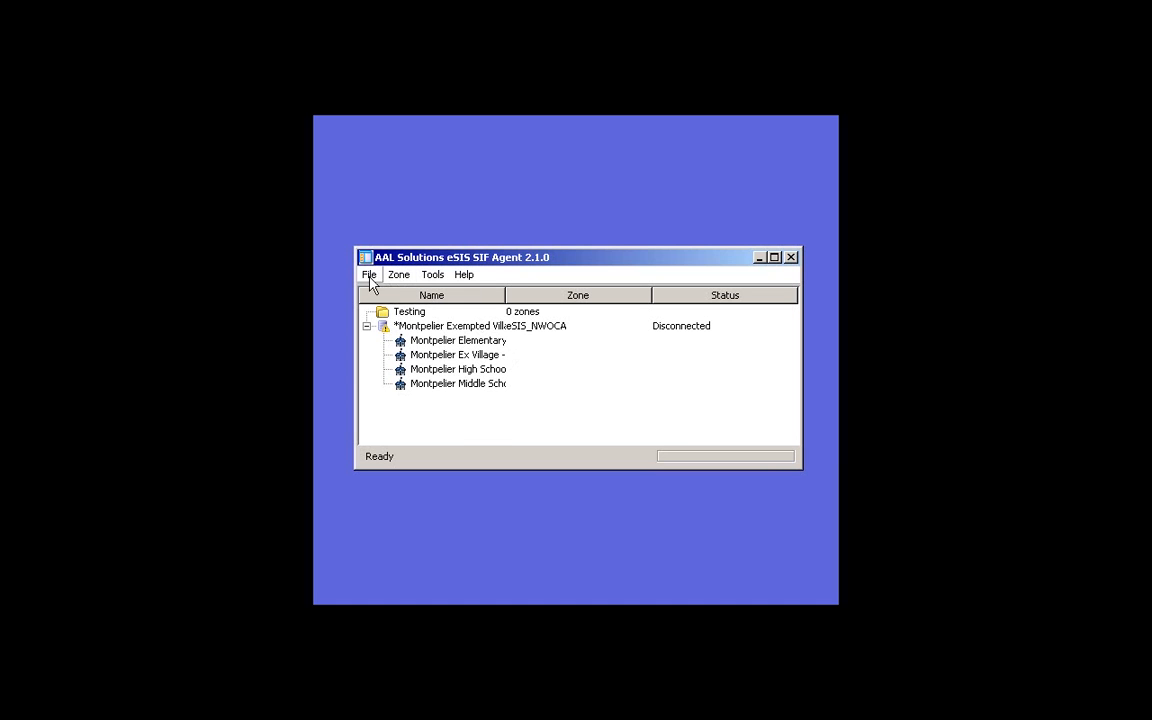
Disable event reporting in the global agent settings for SIF messaging
{"action": "left_click", "coordinate": [370, 278]}
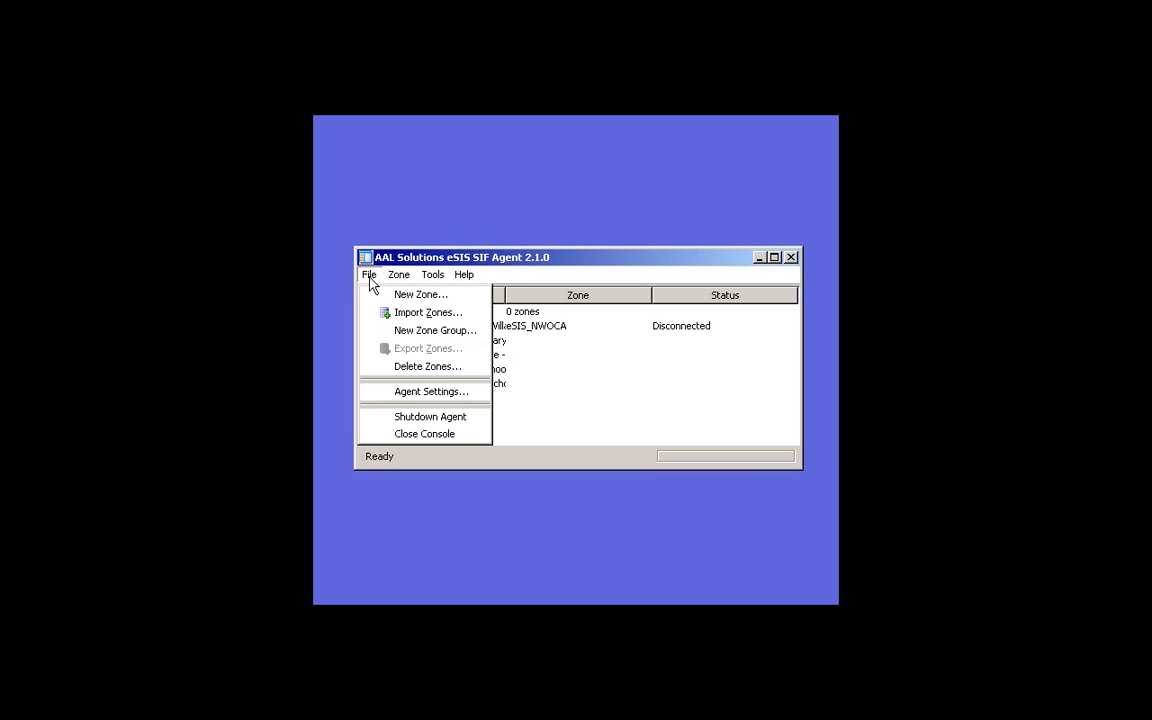
{"action": "left_click", "coordinate": [398, 393]}
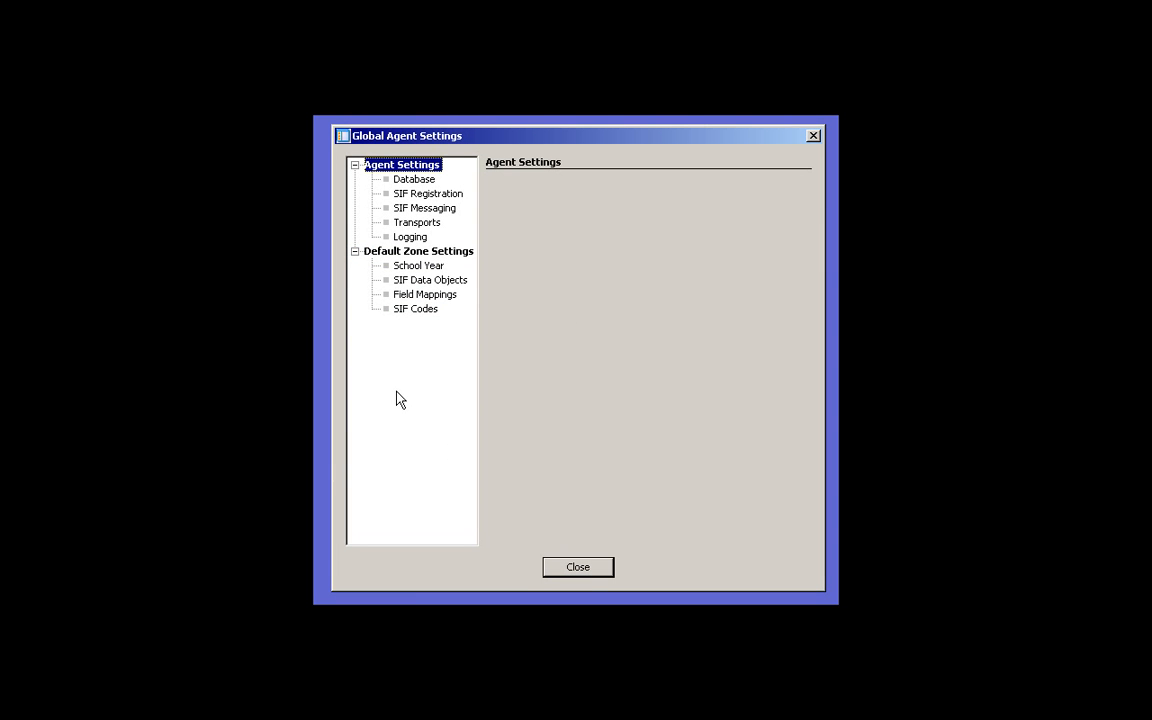
{"action": "left_click", "coordinate": [420, 210]}
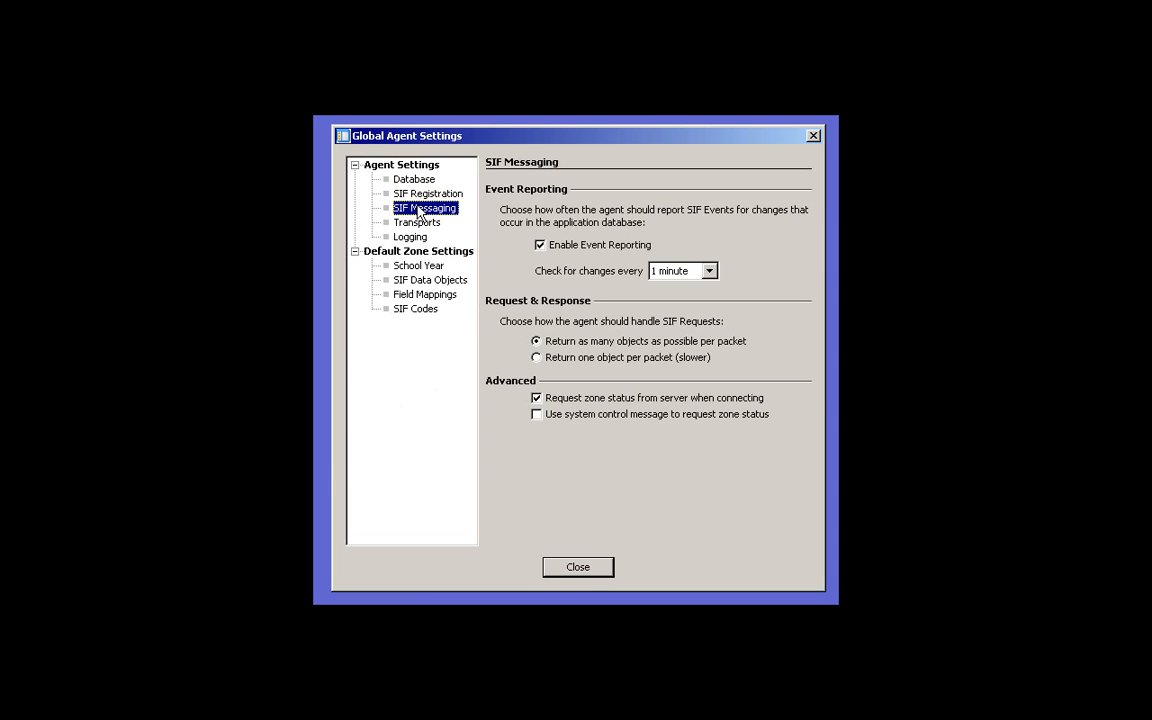
{"action": "left_click", "coordinate": [540, 246]}
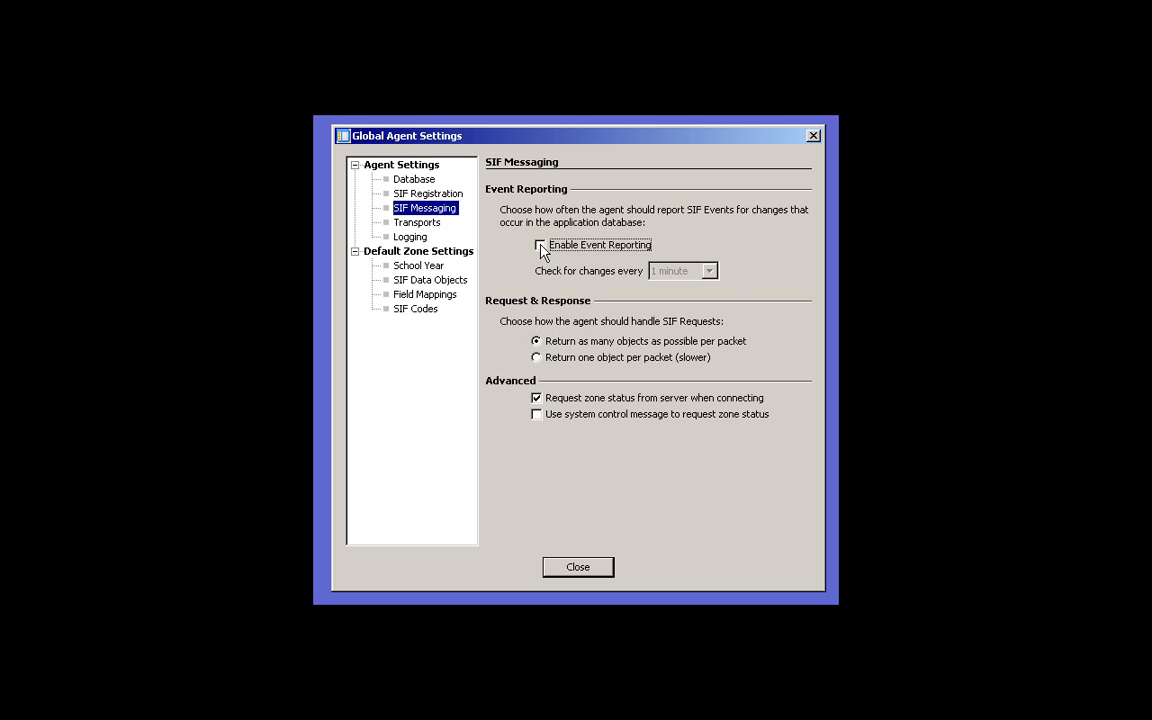
{"action": "left_click", "coordinate": [580, 567]}
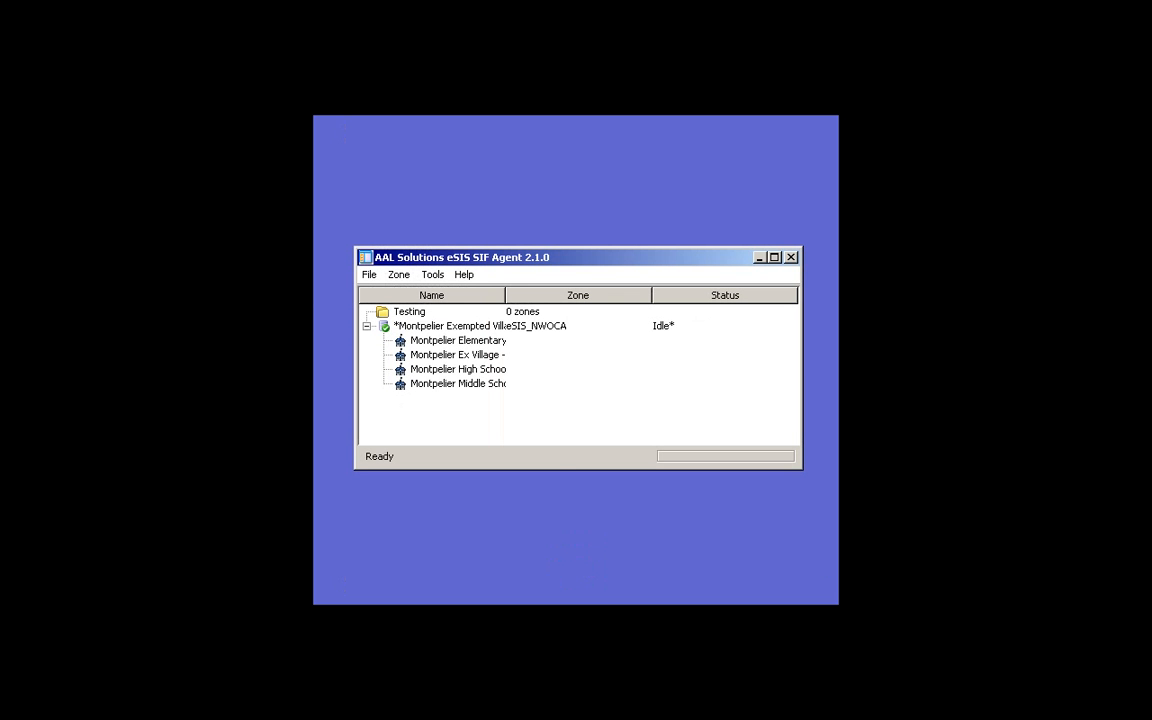
Shut down the eSIS SIF Agent, switch to Windows Services and refresh the service list
{"action": "left_click", "coordinate": [370, 276]}
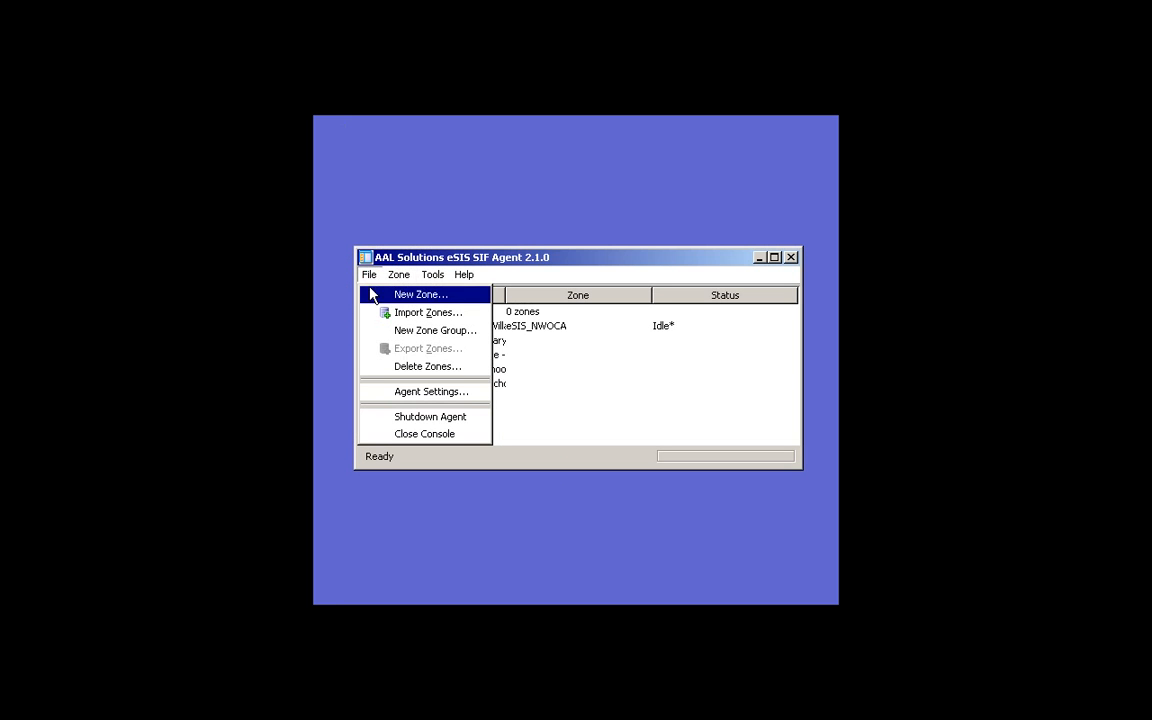
{"action": "left_click", "coordinate": [396, 418]}
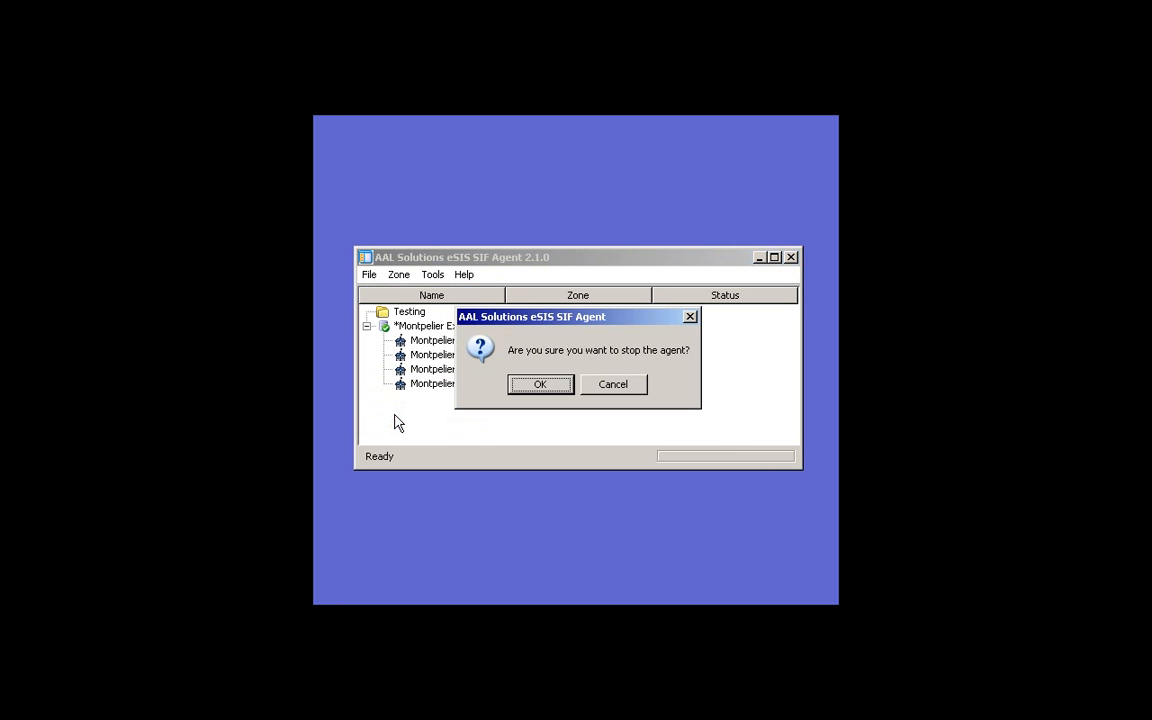
{"action": "left_click", "coordinate": [538, 388]}
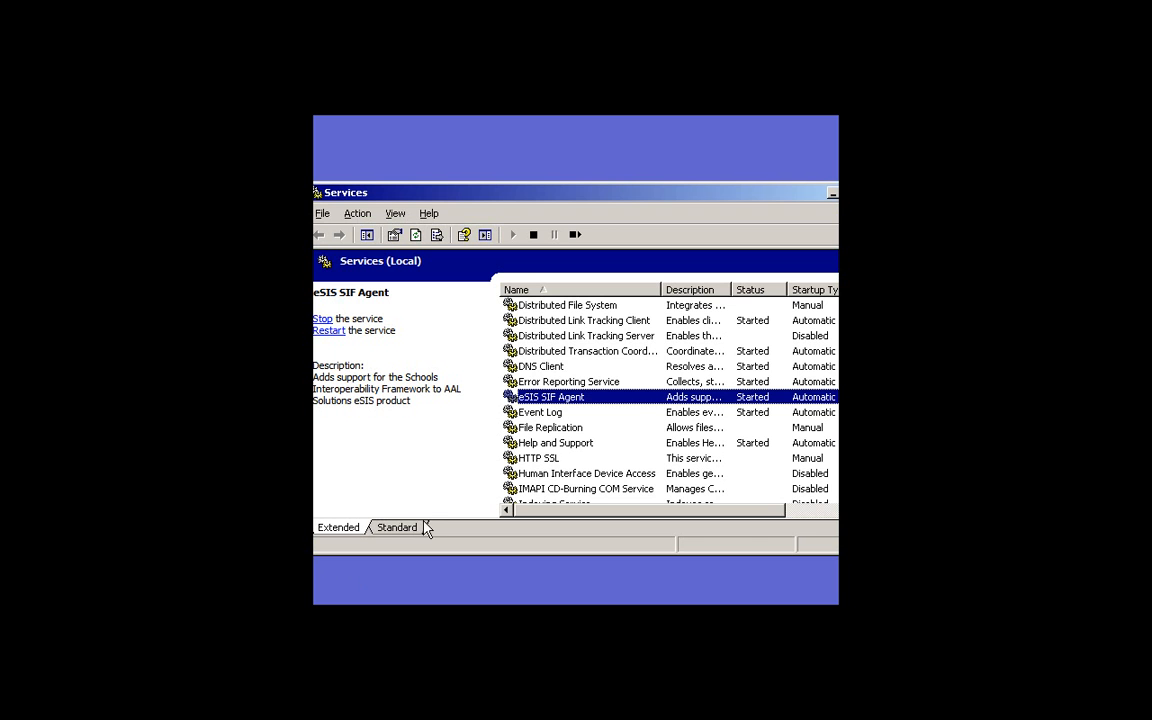
{"action": "left_click", "coordinate": [415, 234]}
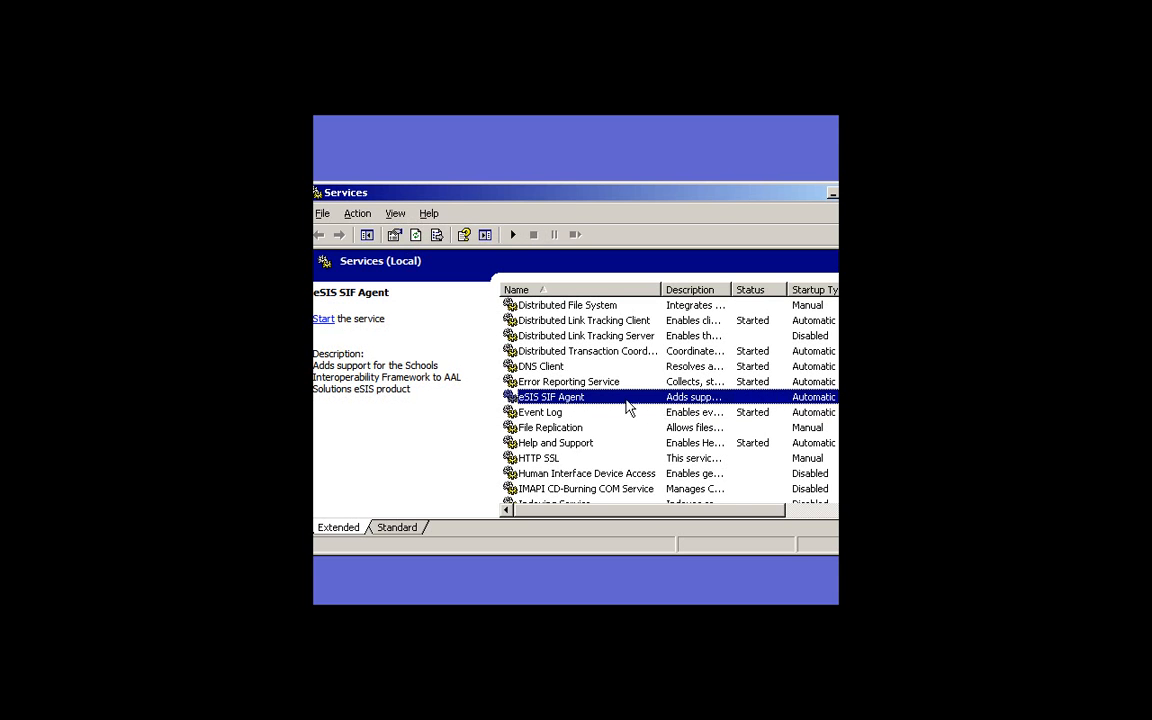
Set the eSIS SIF Agent service's startup type to Manual, apply it and minimize the Services window
{"action": "right_click", "coordinate": [600, 404]}
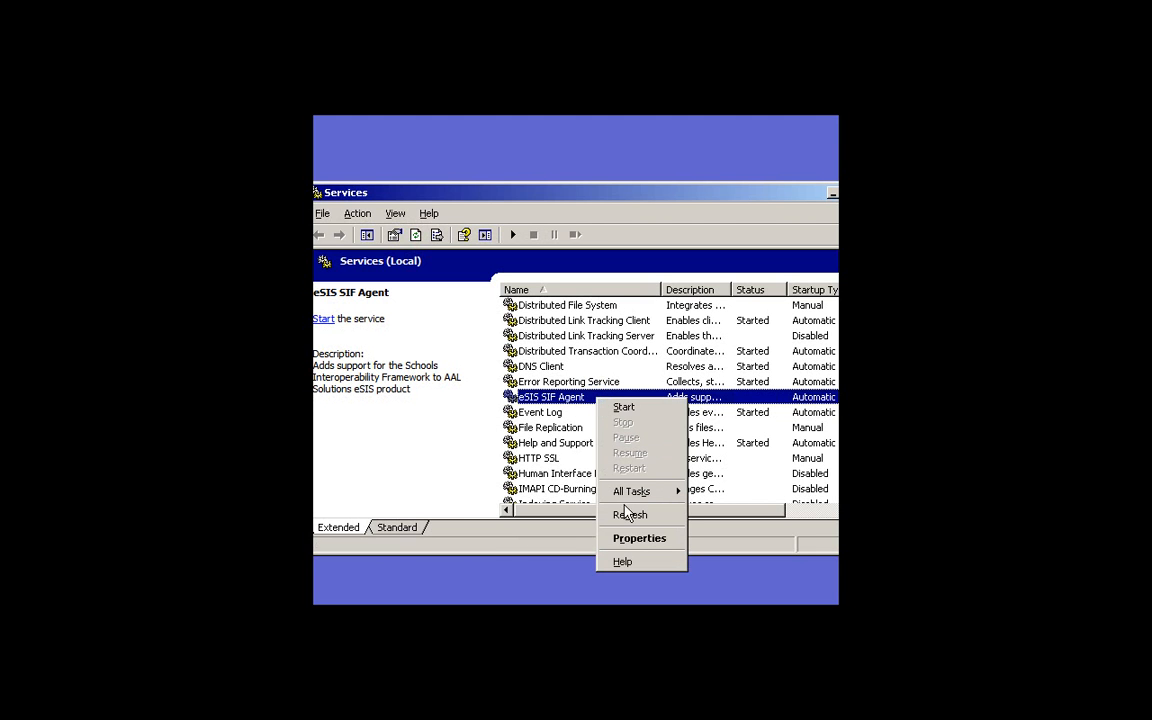
{"action": "left_click", "coordinate": [640, 539]}
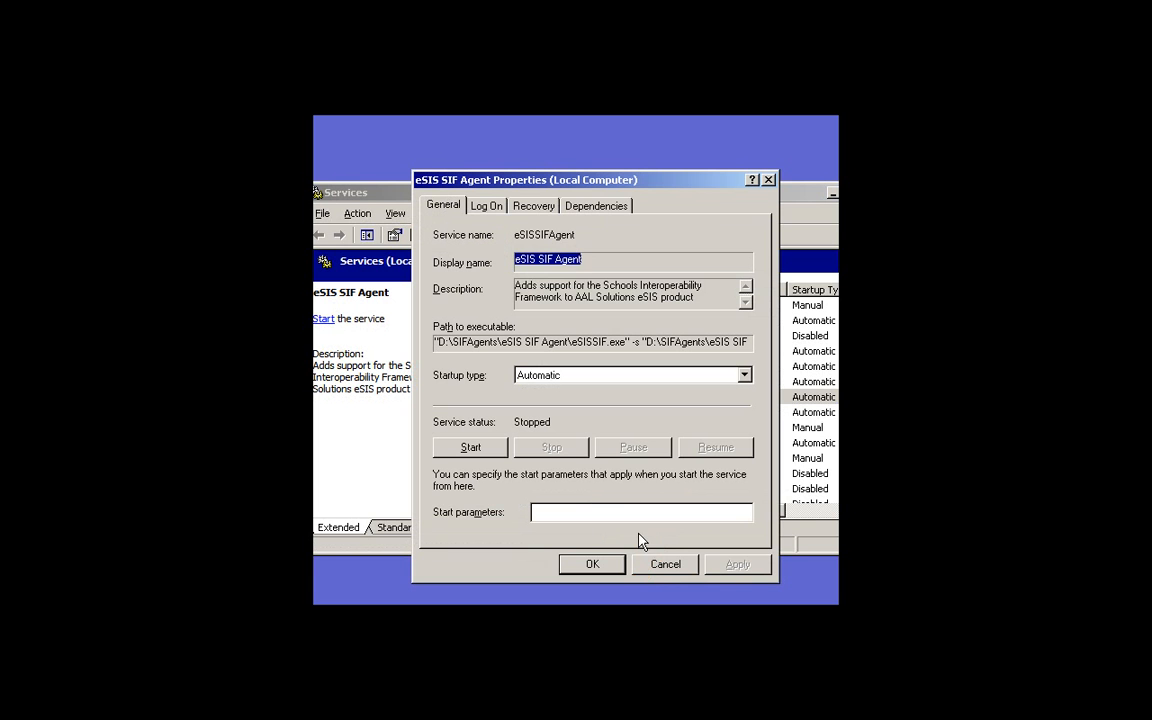
{"action": "left_click", "coordinate": [745, 375]}
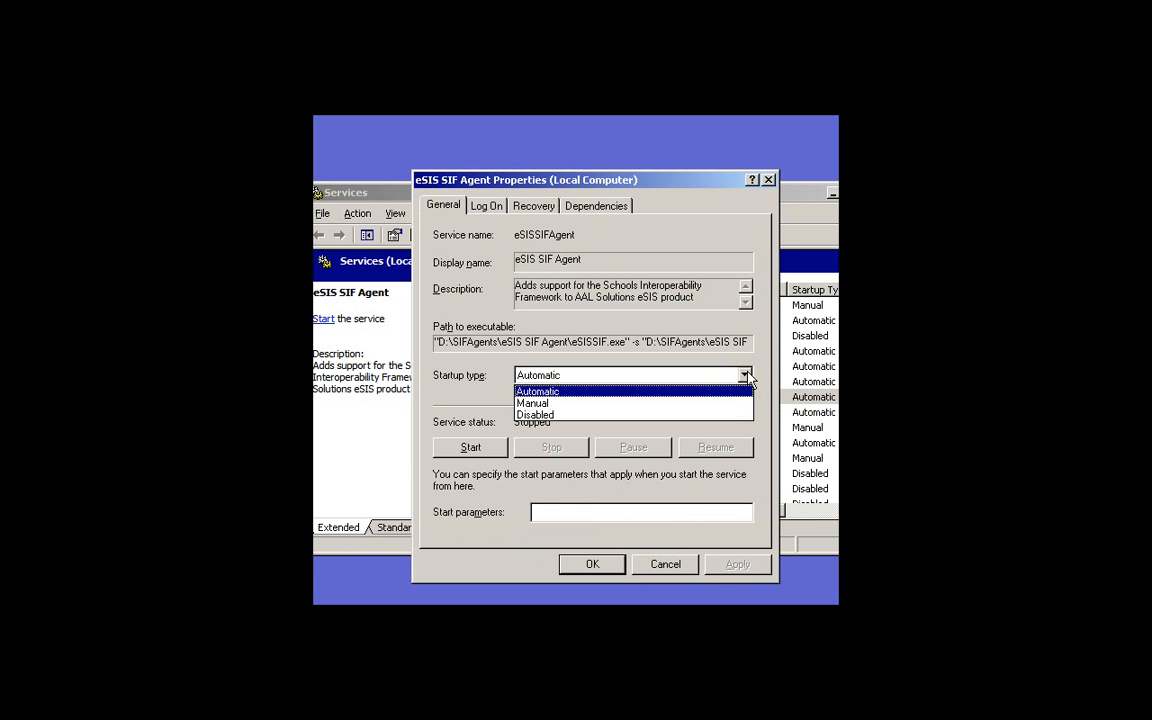
{"action": "left_click", "coordinate": [726, 404]}
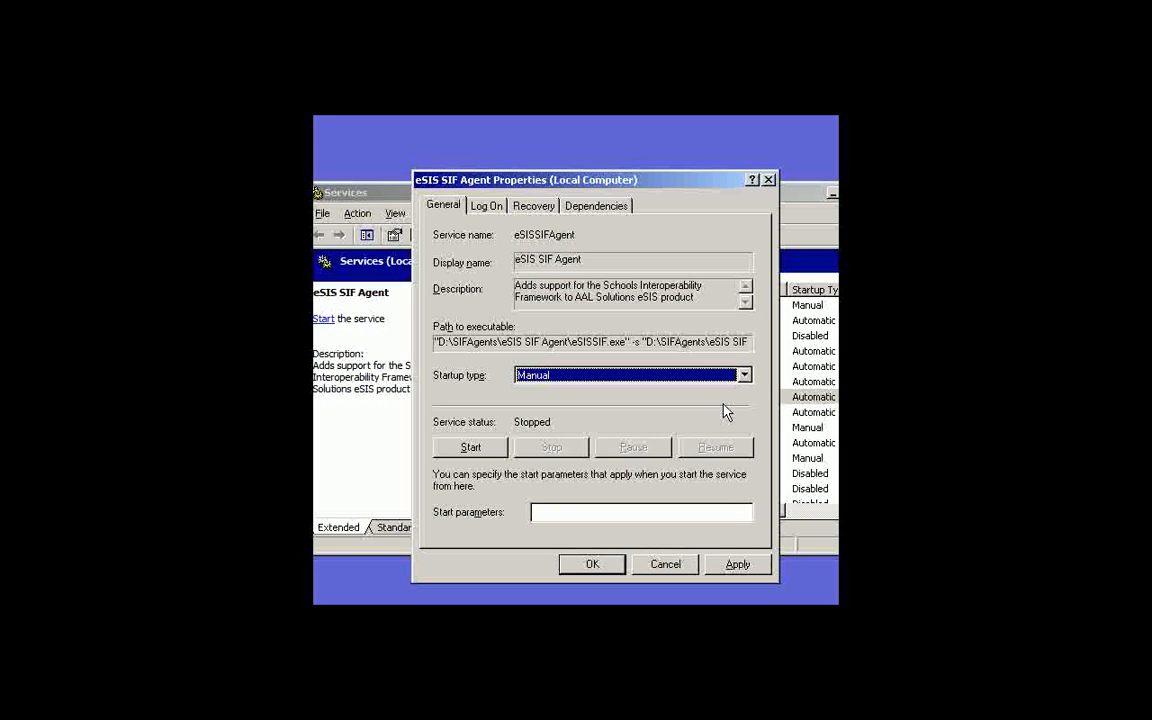
{"action": "left_click", "coordinate": [740, 564]}
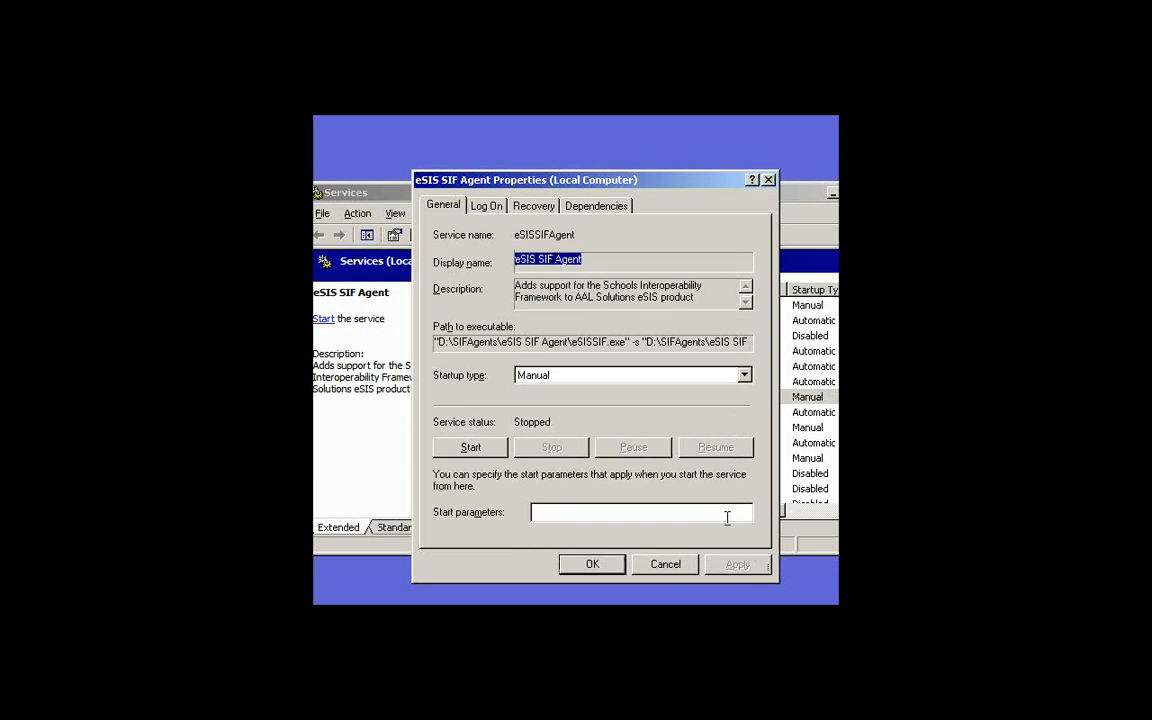
{"action": "left_click", "coordinate": [590, 565]}
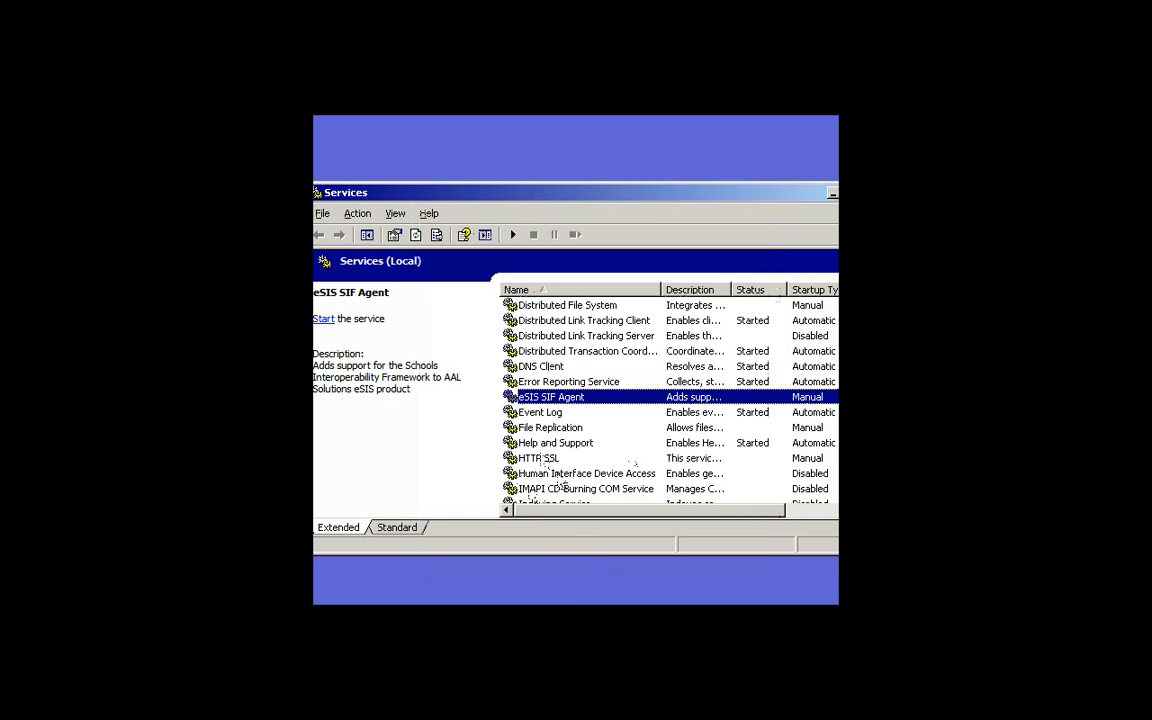
{"action": "left_click", "coordinate": [832, 195]}
Set the eSIS SIF Agent service's startup type back to Automatic and start the service
{"action": "right_click", "coordinate": [613, 403]}
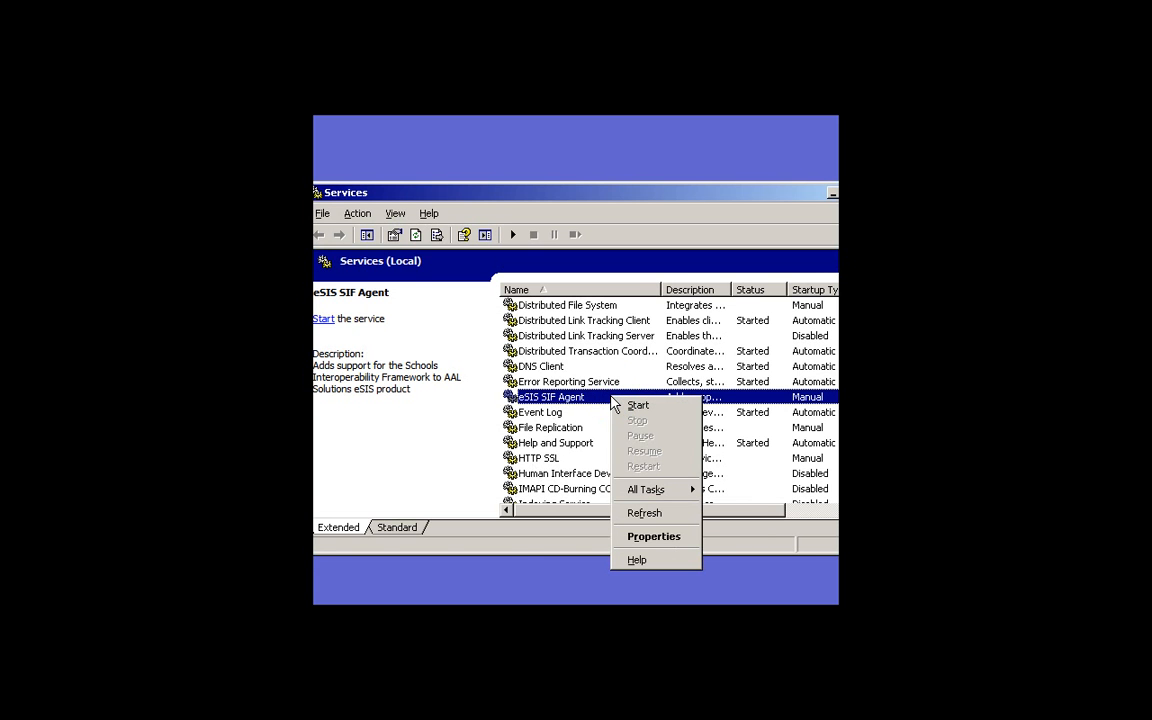
{"action": "left_click", "coordinate": [643, 538]}
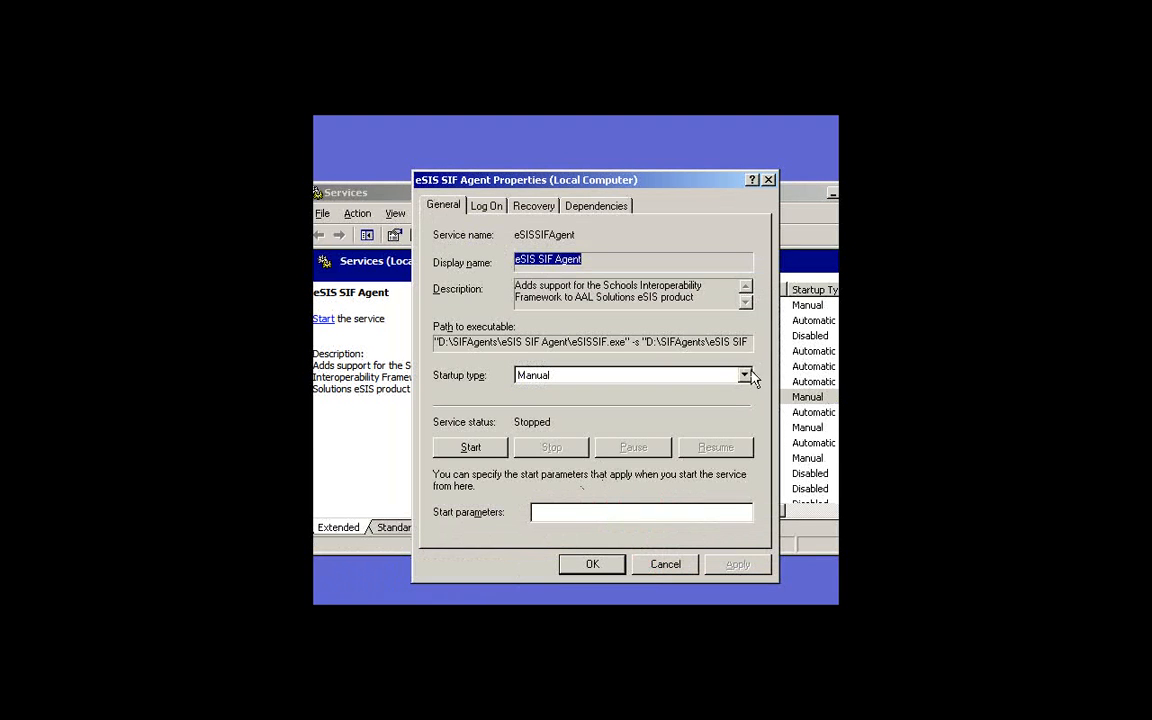
{"action": "left_click", "coordinate": [745, 377]}
{"action": "left_click", "coordinate": [728, 391]}
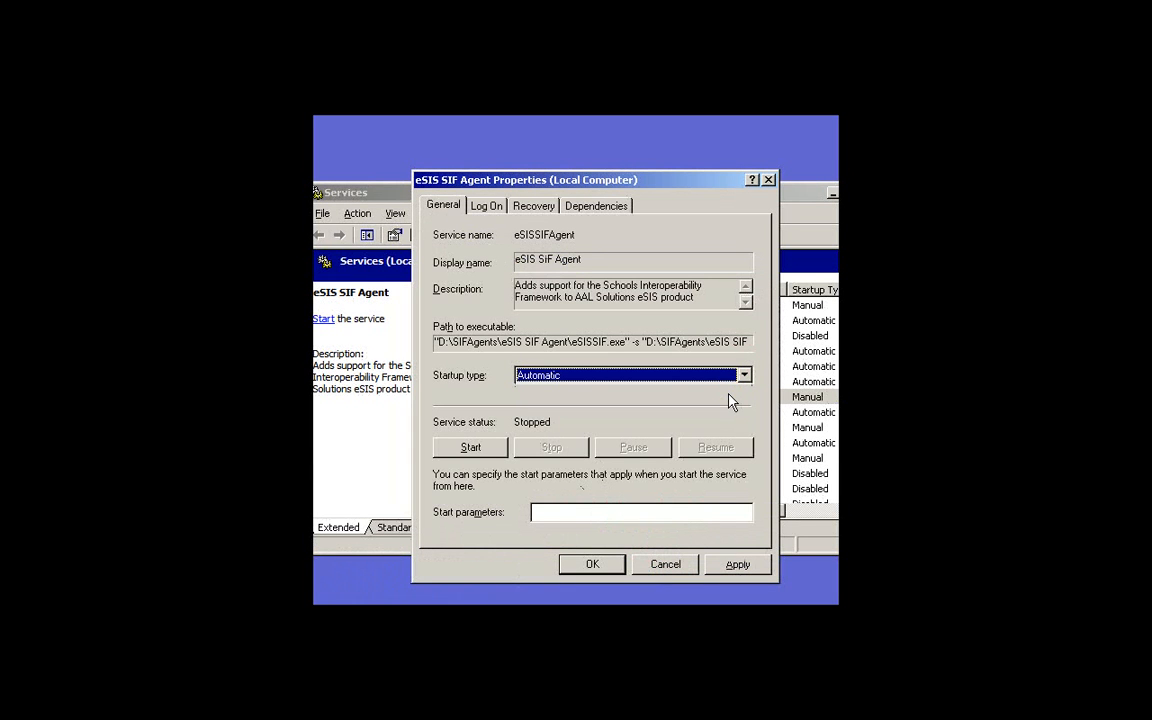
{"action": "left_click", "coordinate": [470, 448]}
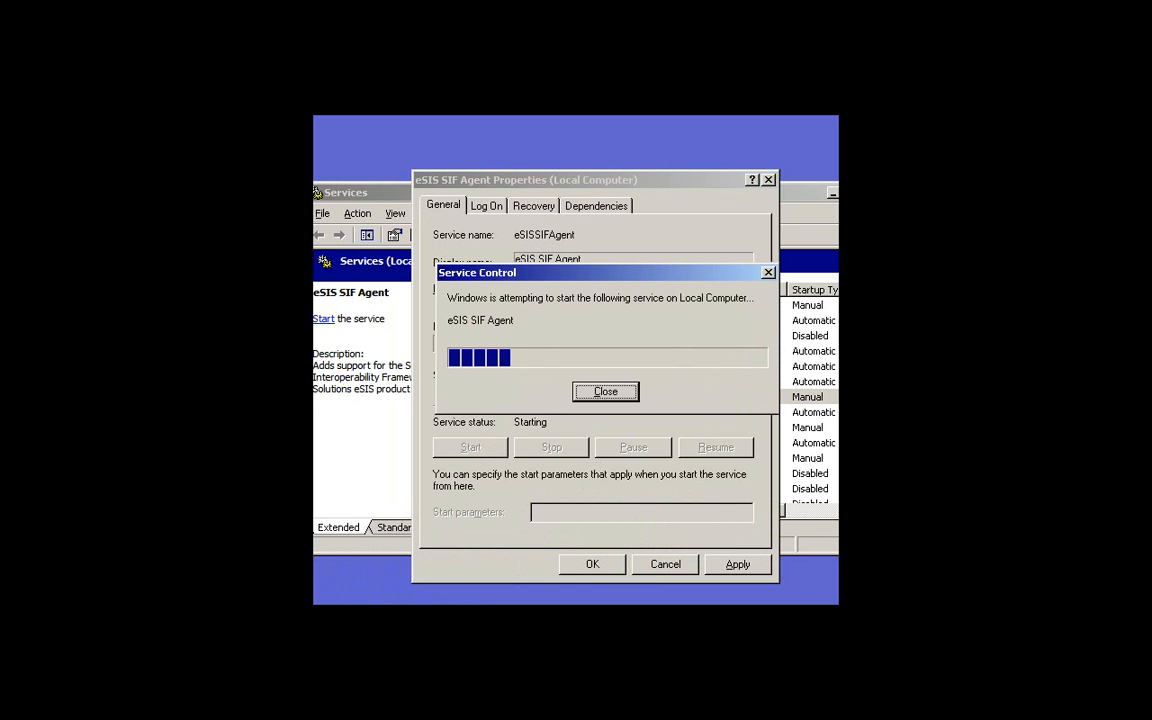
{"action": "left_click", "coordinate": [738, 564]}
{"action": "left_click", "coordinate": [592, 565]}
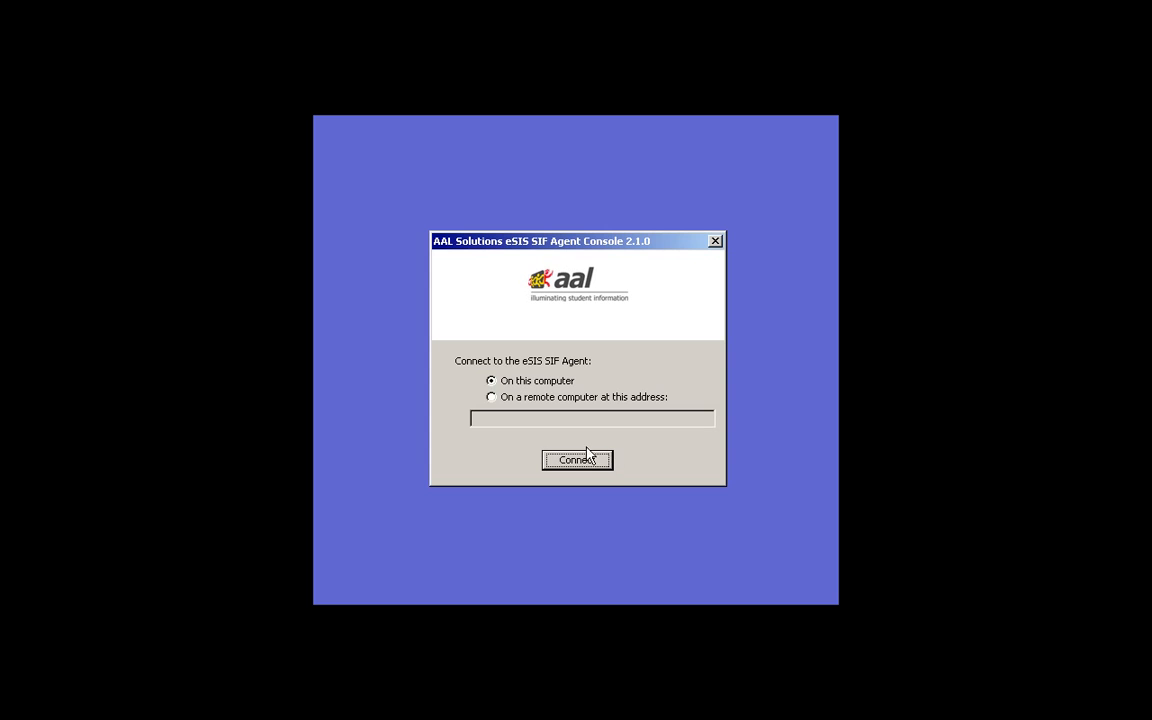
Connect the eSIS SIF Agent Console to the agent on this computer and check the inbound and outbound event queues
{"action": "left_click", "coordinate": [581, 463]}
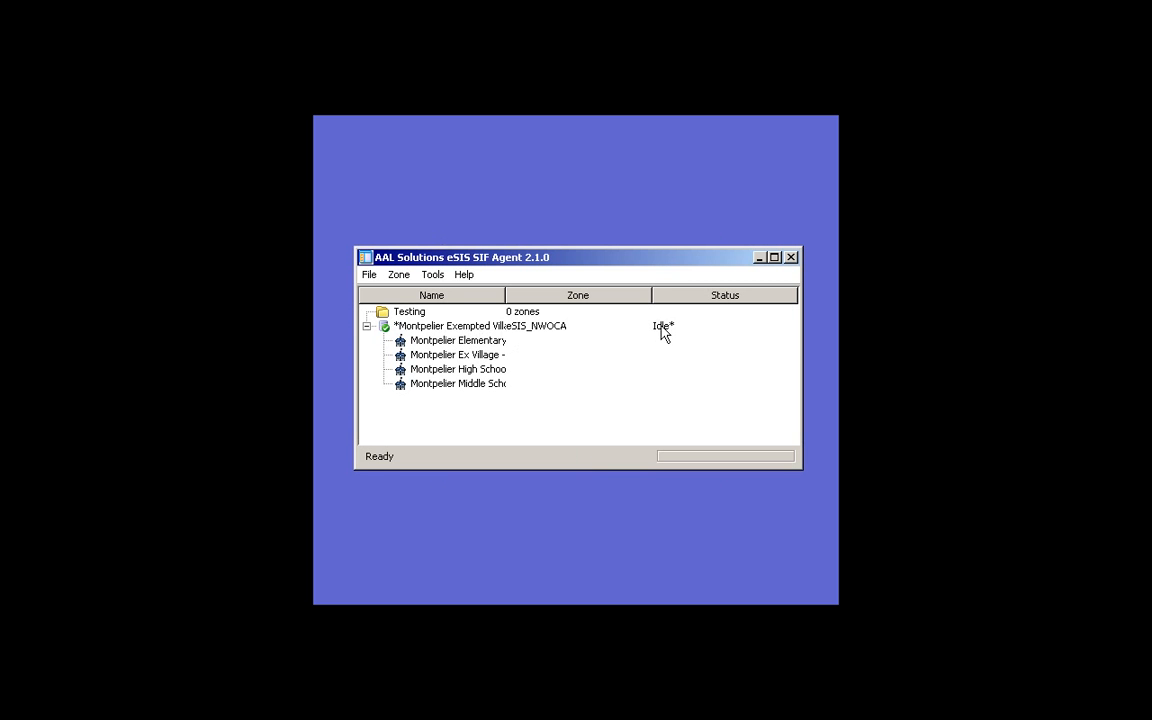
{"action": "left_click", "coordinate": [661, 519]}
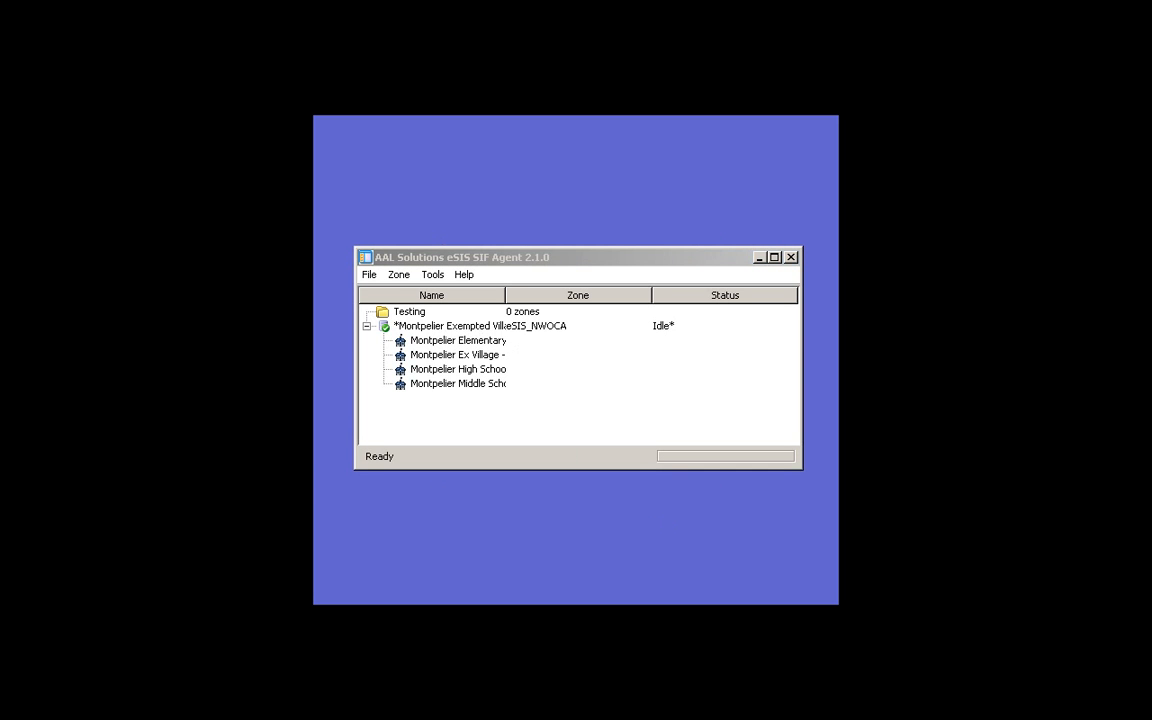
{"action": "left_click", "coordinate": [433, 276]}
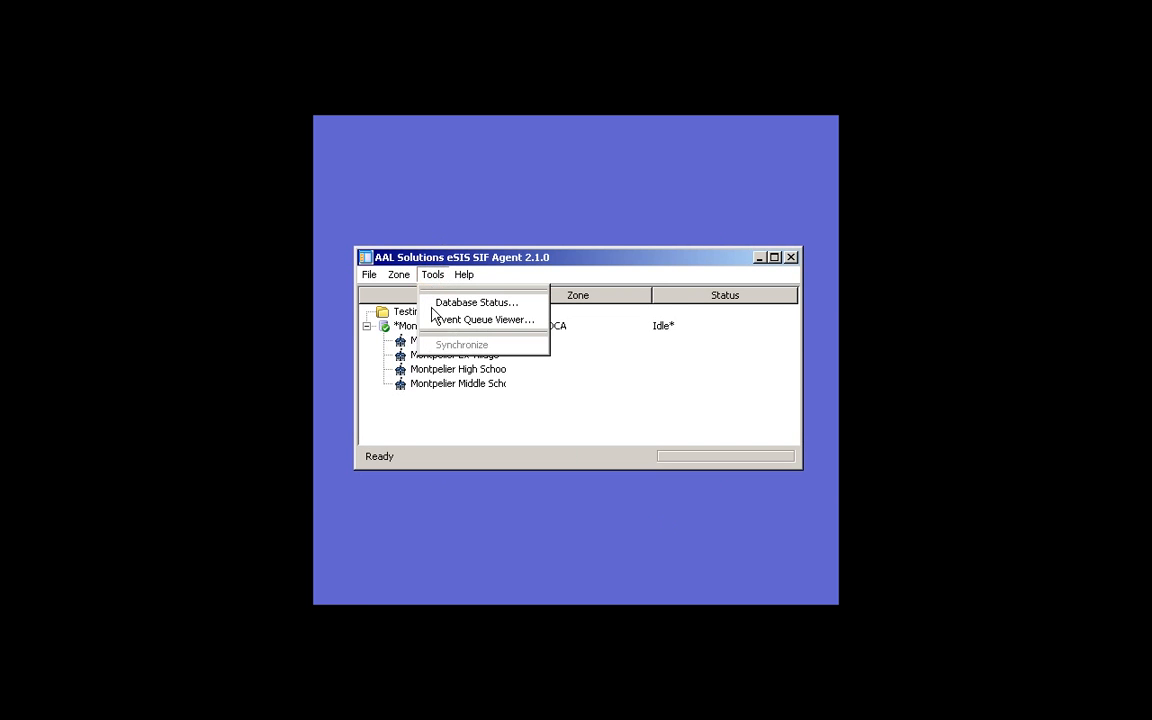
{"action": "left_click", "coordinate": [437, 321]}
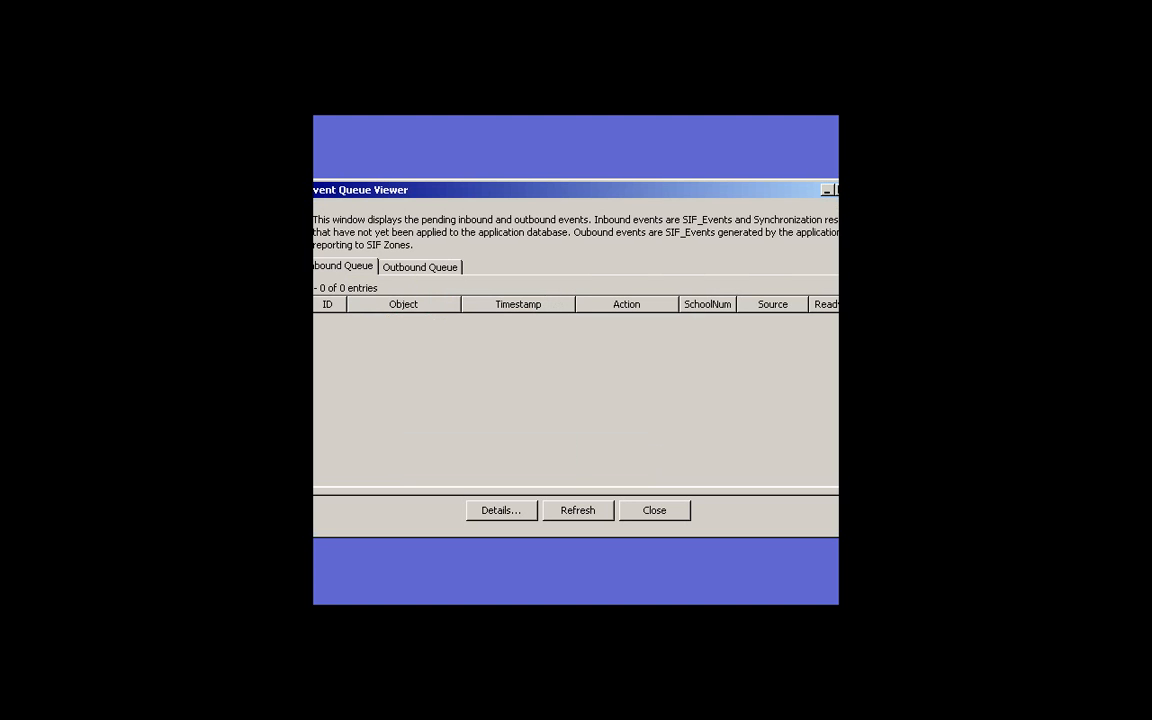
{"action": "left_click", "coordinate": [424, 276]}
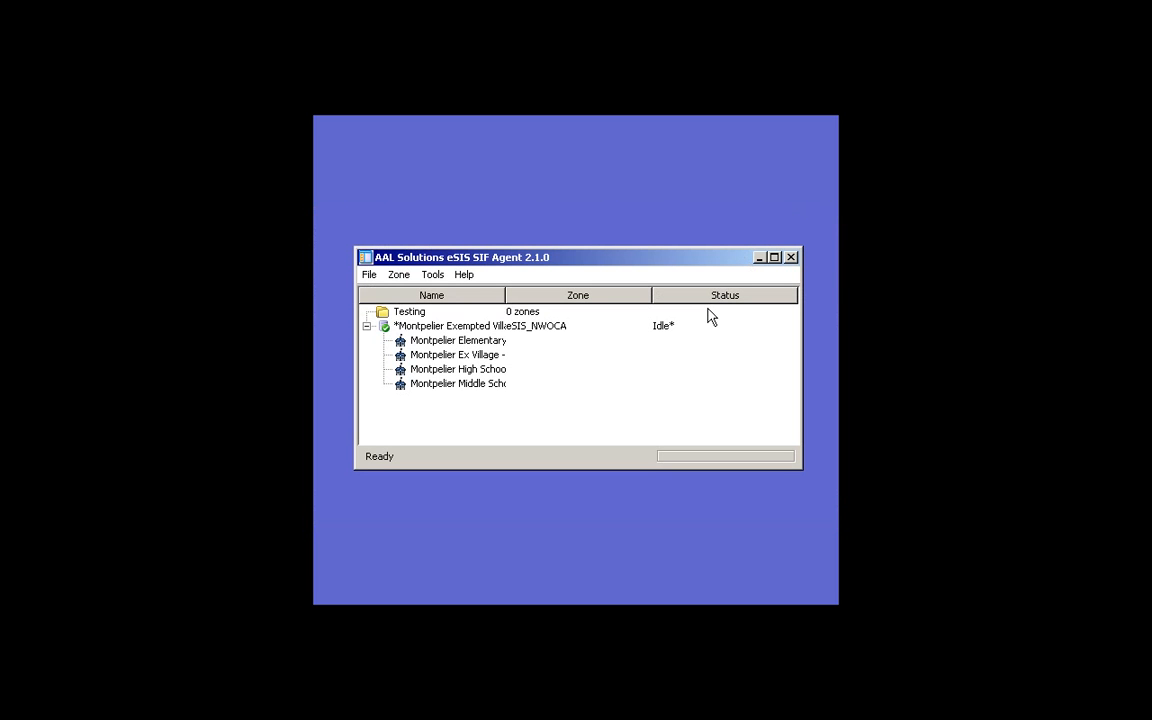
Set the school year in the agent's default zone settings to 2009-2010
{"action": "left_click", "coordinate": [369, 276]}
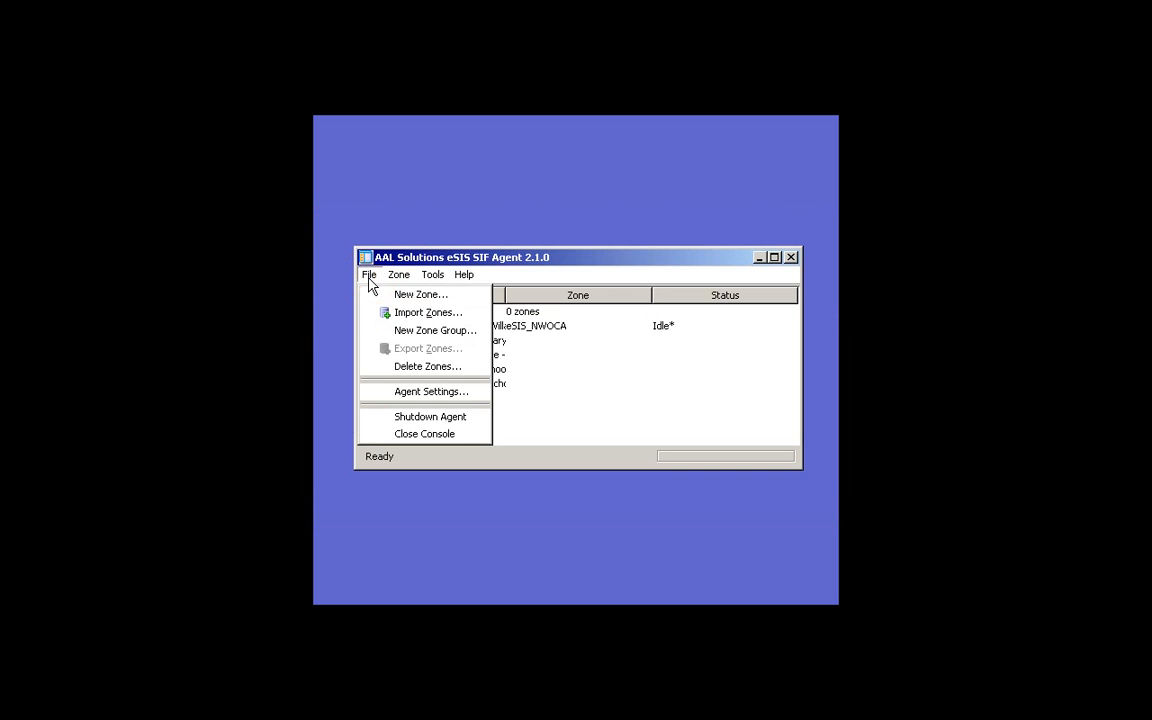
{"action": "left_click", "coordinate": [386, 395]}
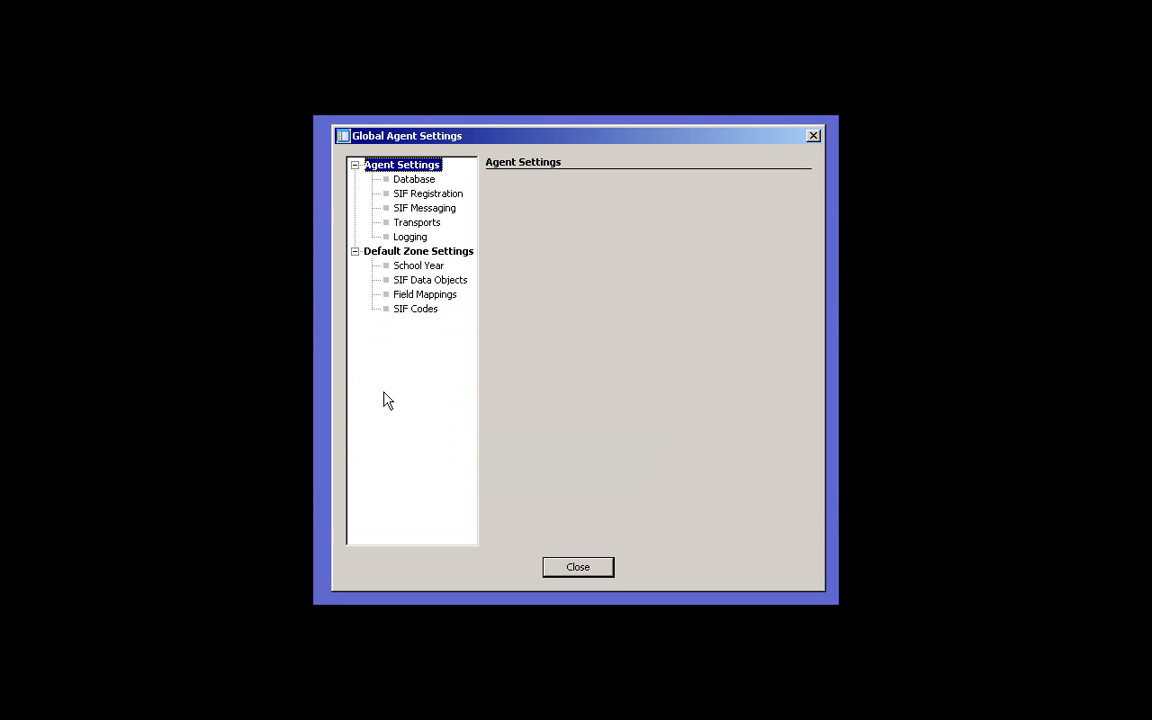
{"action": "left_click", "coordinate": [418, 266]}
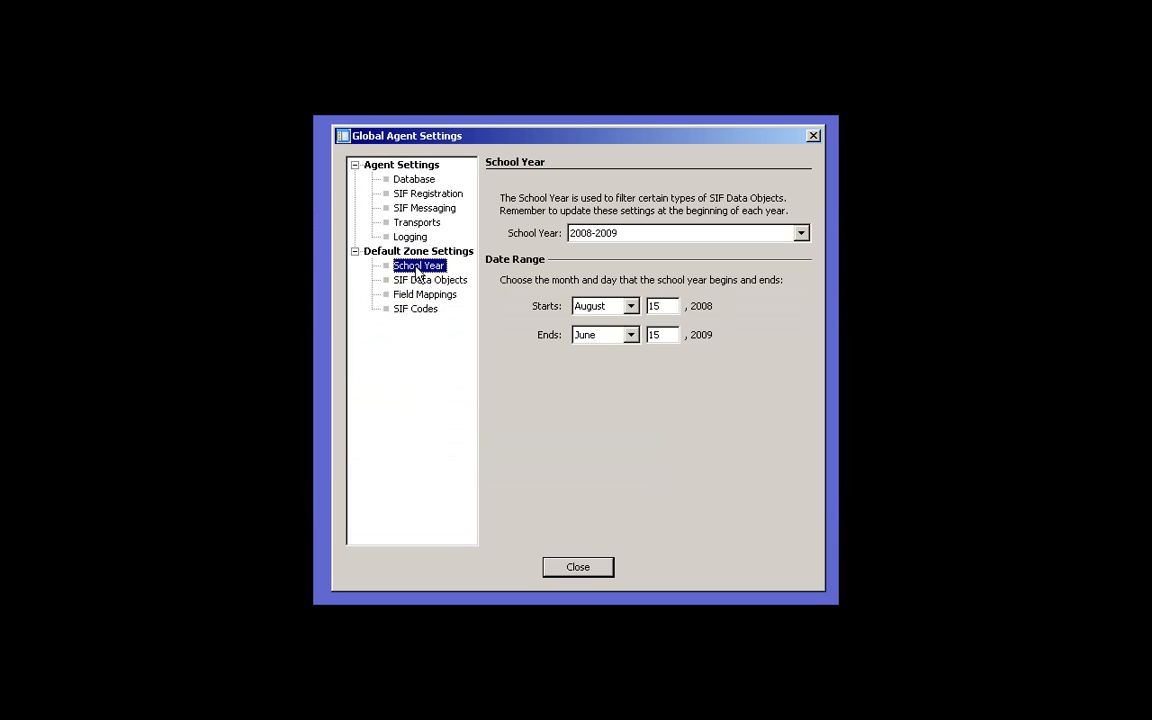
{"action": "left_click", "coordinate": [801, 233]}
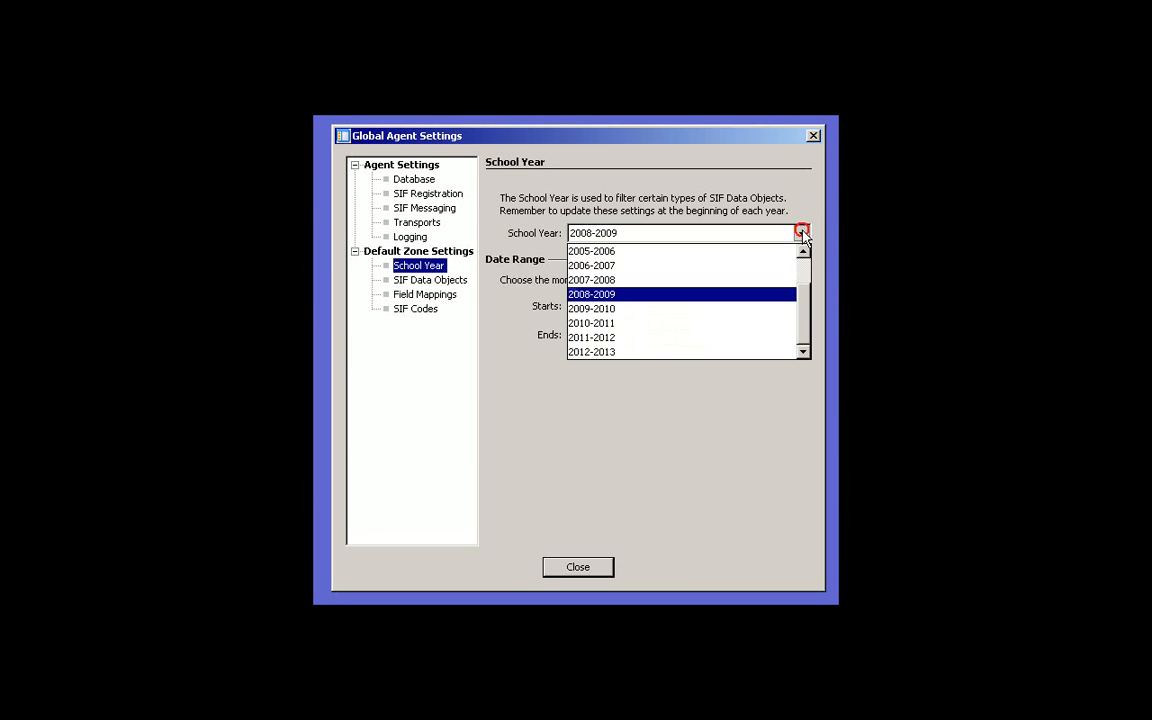
{"action": "left_click", "coordinate": [766, 309]}
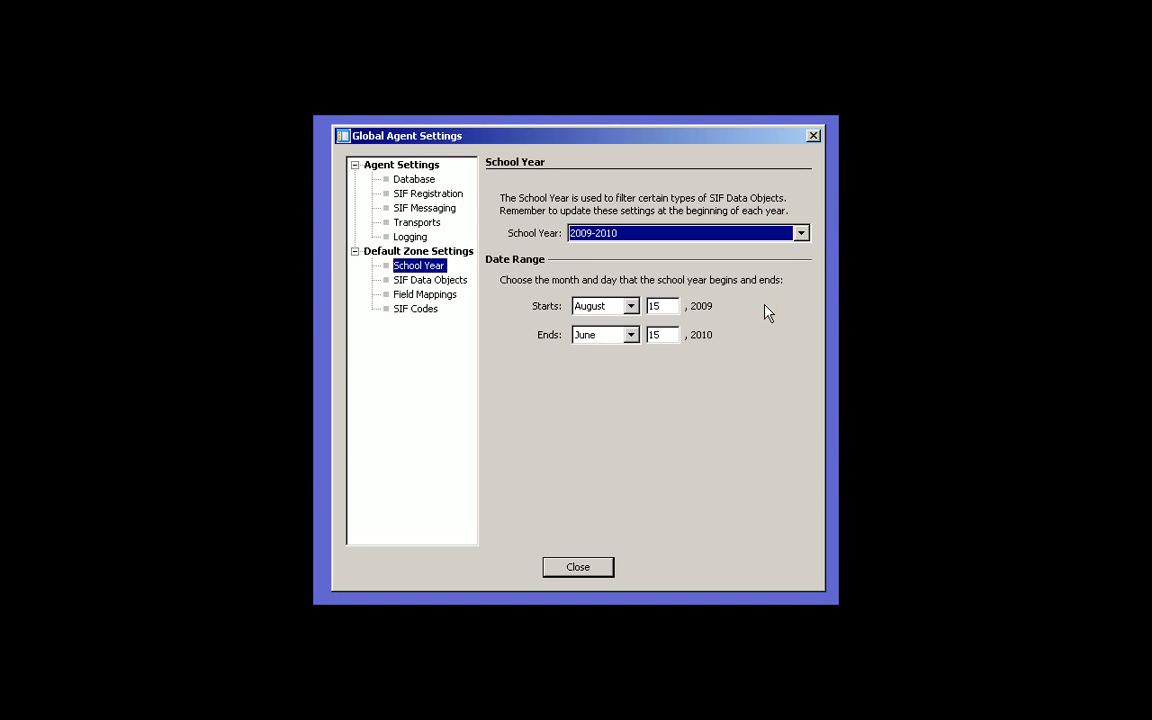
{"action": "left_click", "coordinate": [588, 567]}
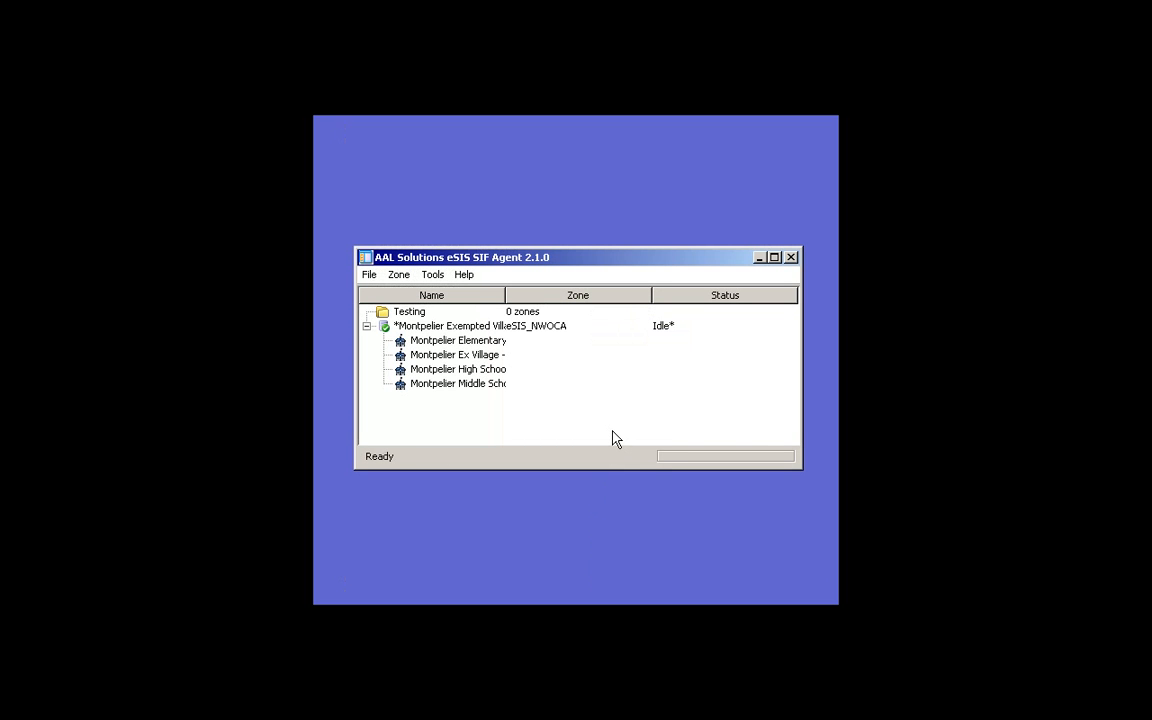
Re-enable event reporting in the global agent settings for SIF messaging
{"action": "left_click", "coordinate": [370, 276]}
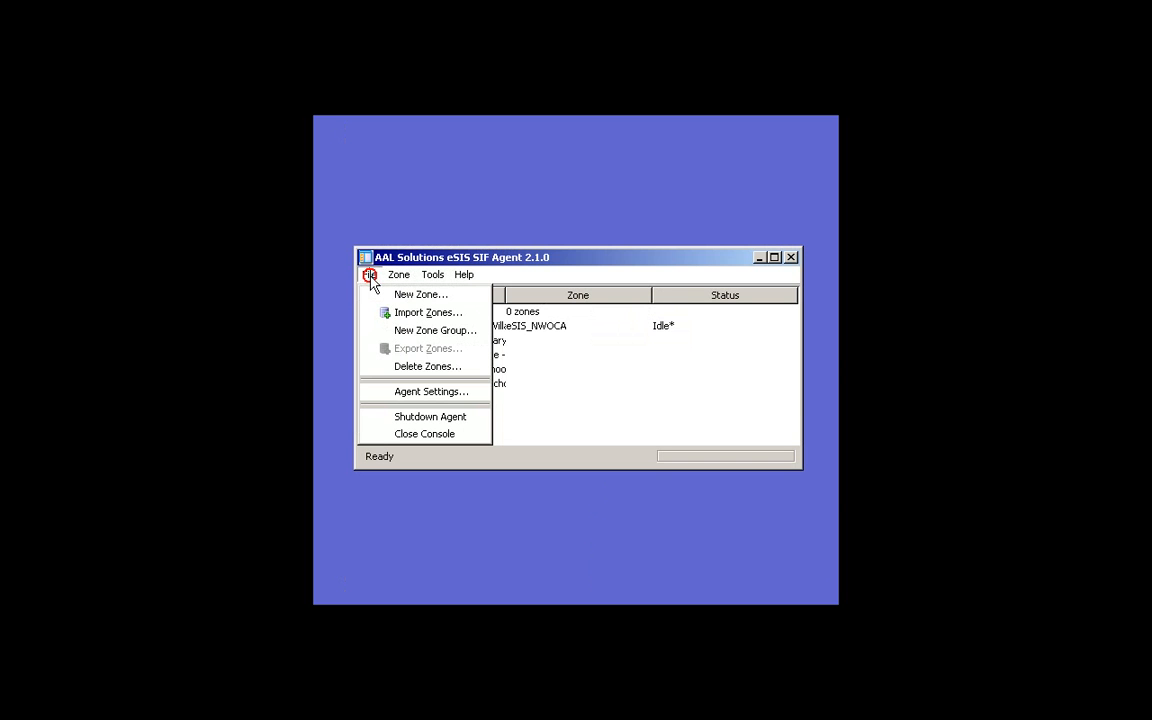
{"action": "left_click", "coordinate": [382, 392]}
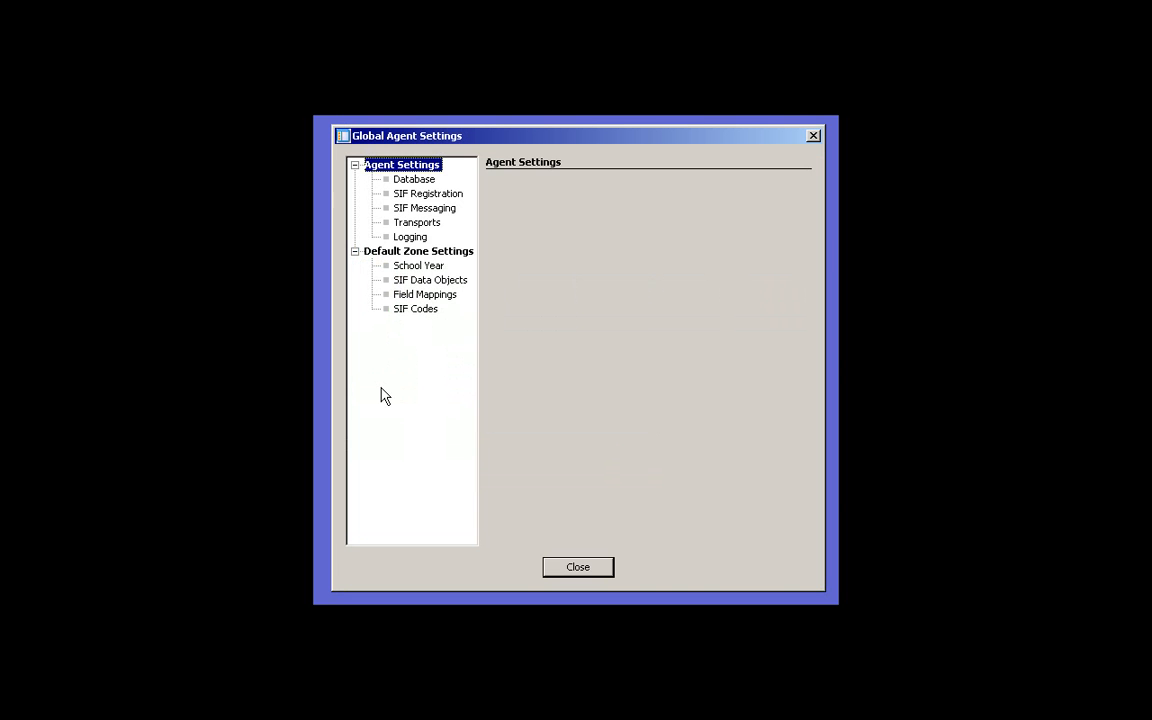
{"action": "left_click", "coordinate": [418, 210]}
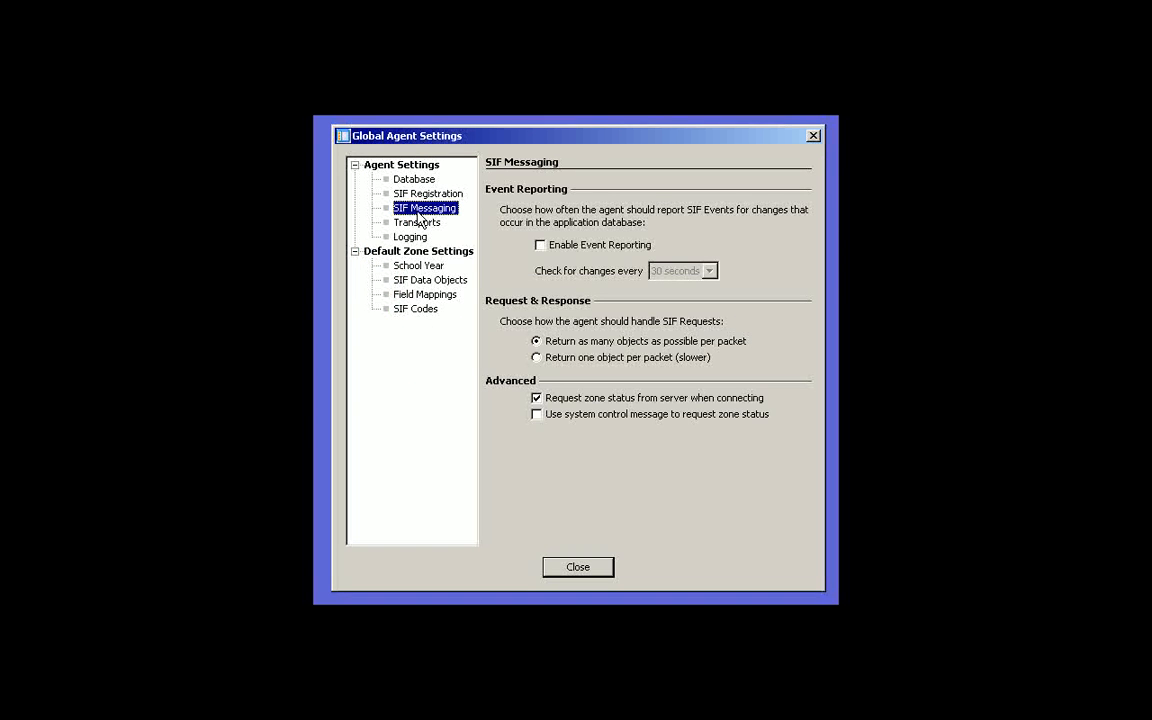
{"action": "left_click", "coordinate": [539, 246]}
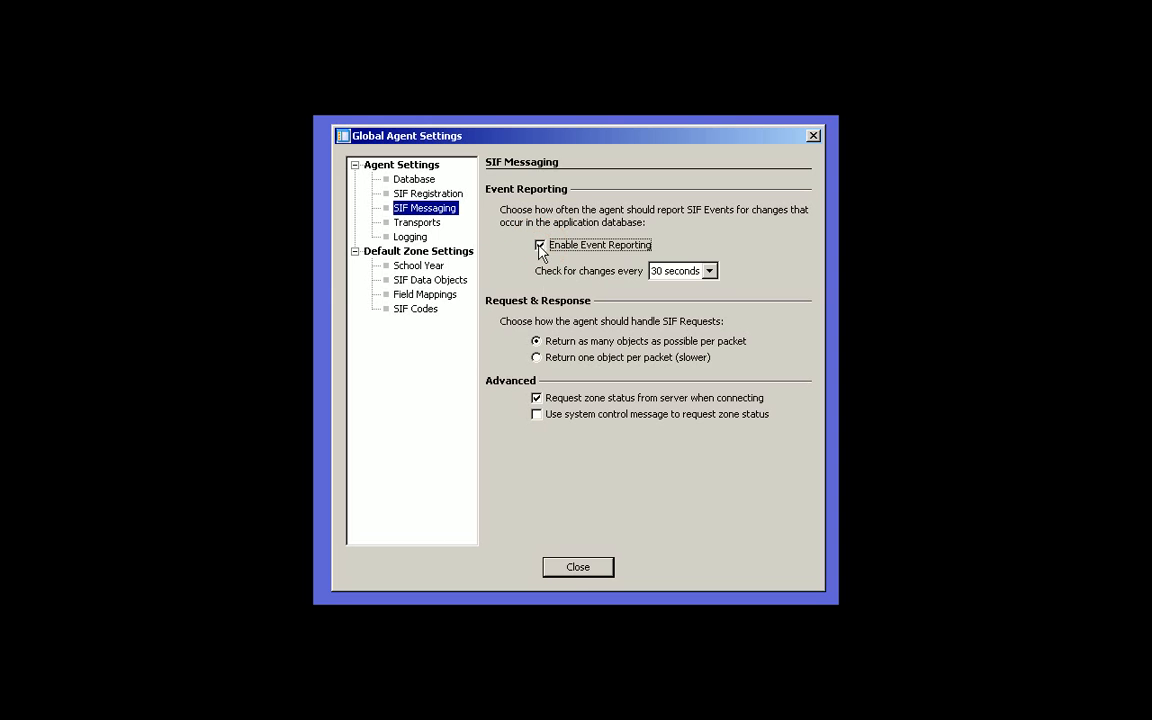
{"action": "left_click", "coordinate": [577, 570]}
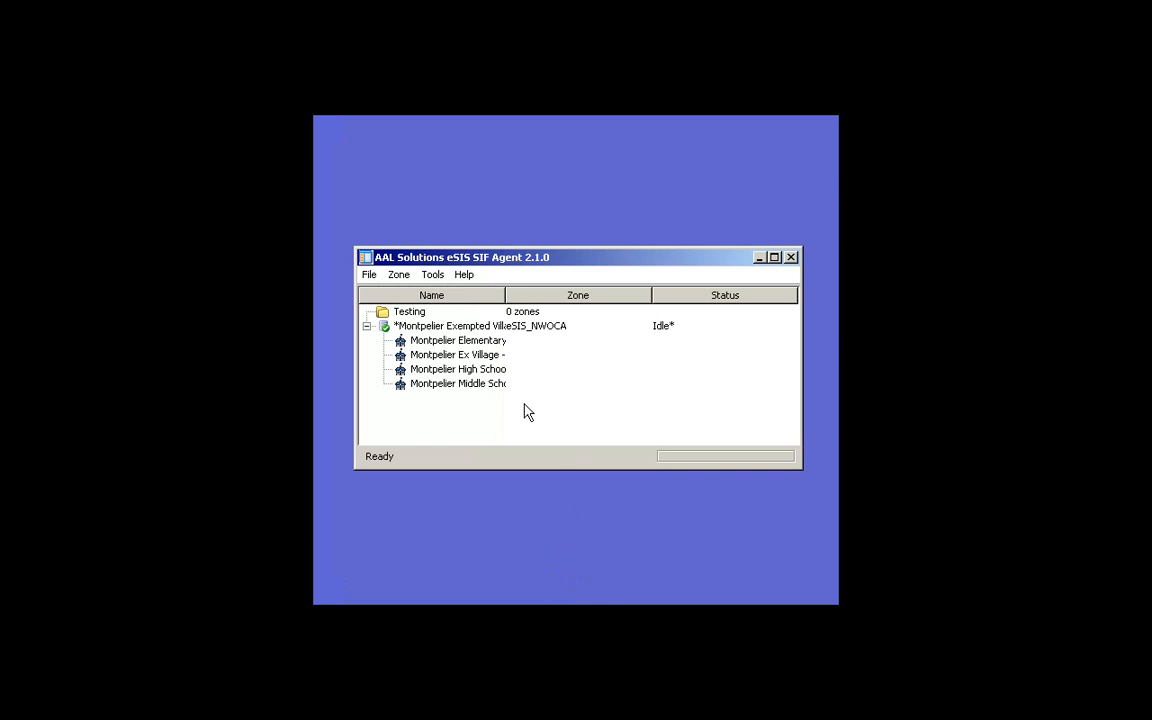
Shut down the eSIS SIF Agent from its console
{"action": "left_click", "coordinate": [369, 274]}
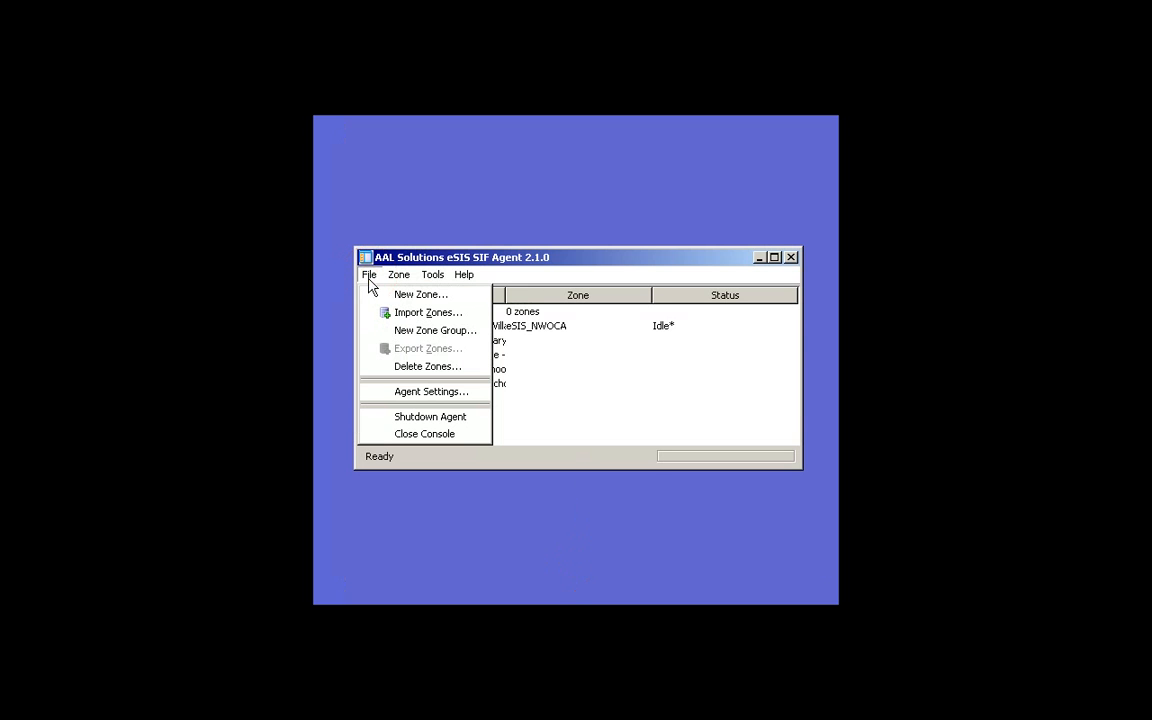
{"action": "left_click", "coordinate": [382, 418]}
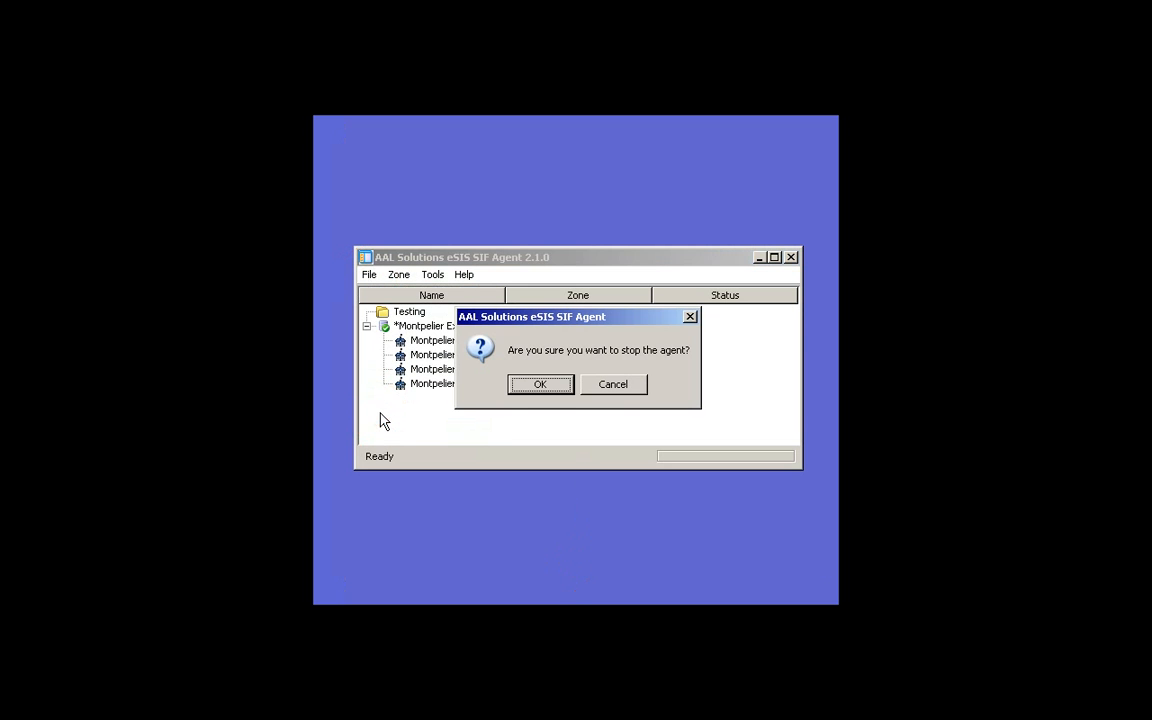